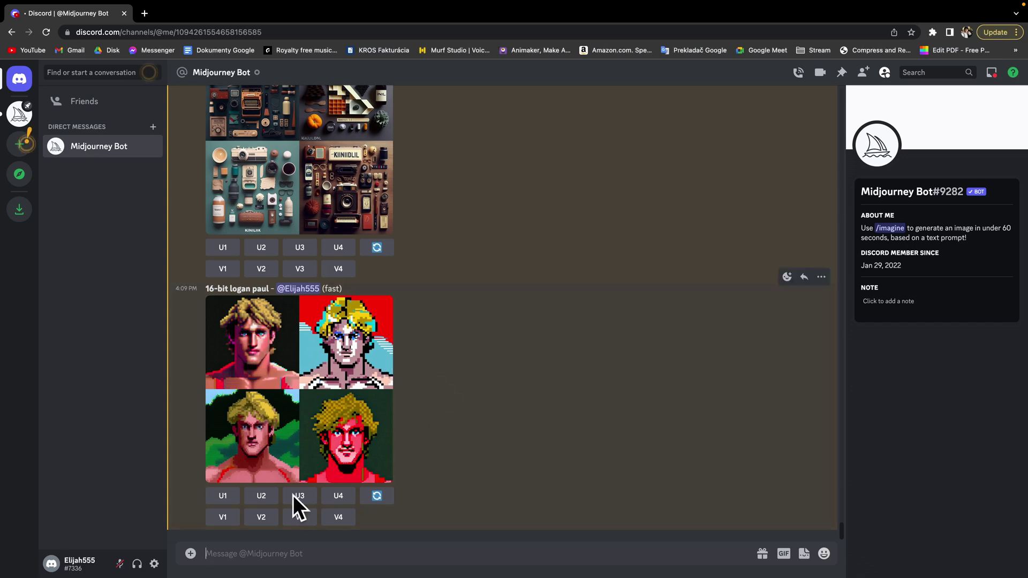
Step: Attach 'refference image mad max.jpg' from the tutorial folder and send it to Midjourney Bot
double_click(190, 553)
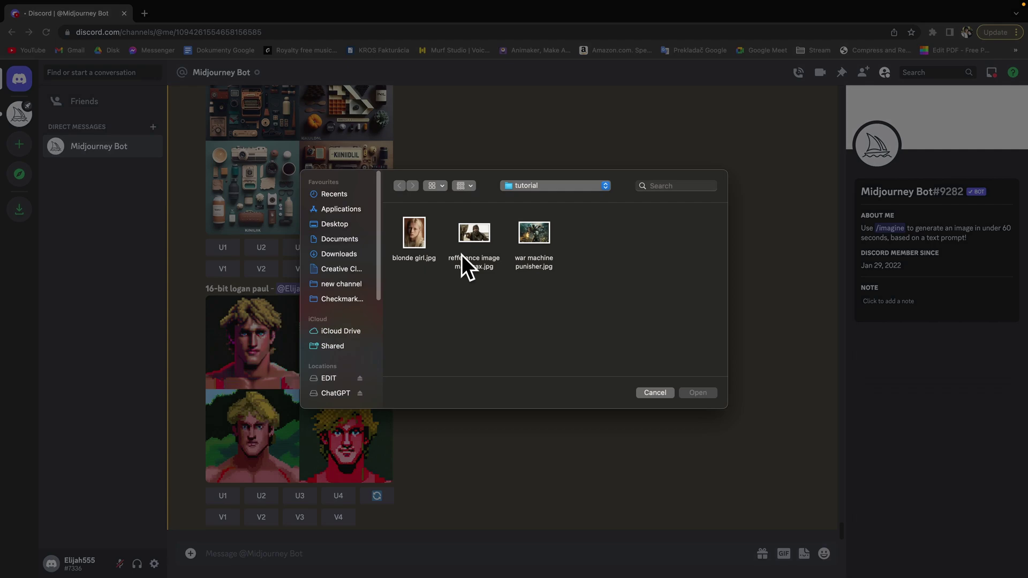
click(475, 255)
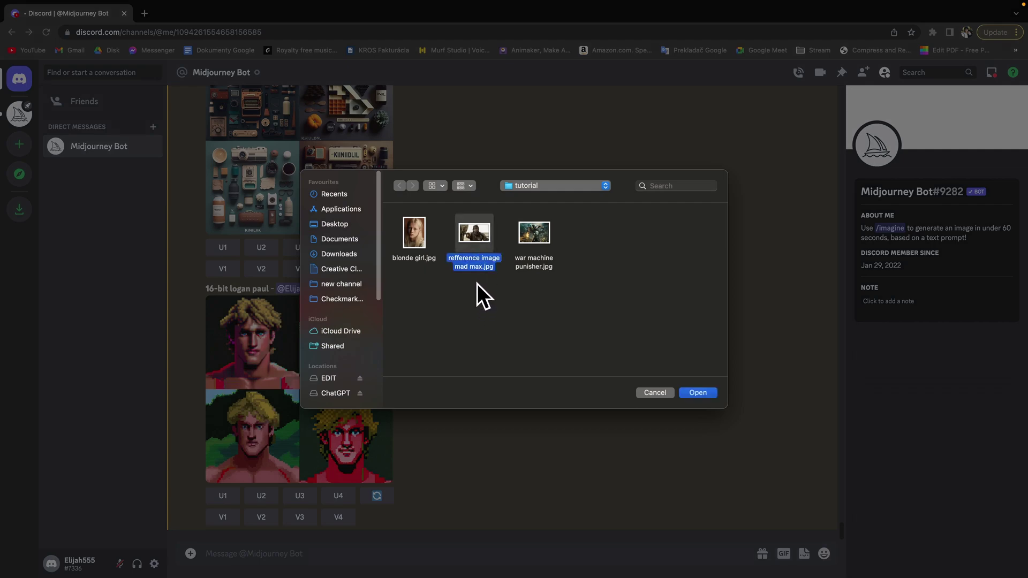
click(695, 393)
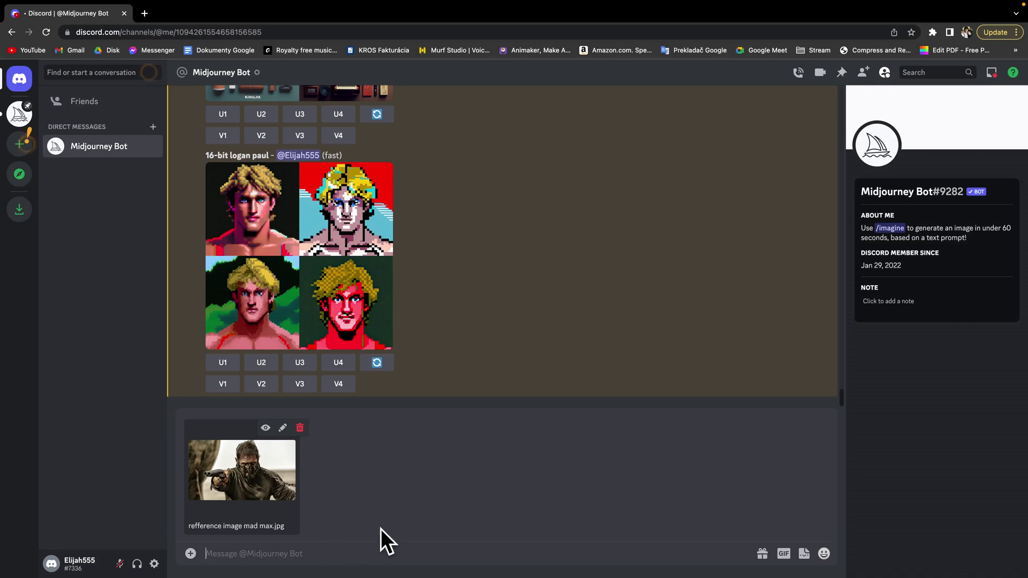
key(Return)
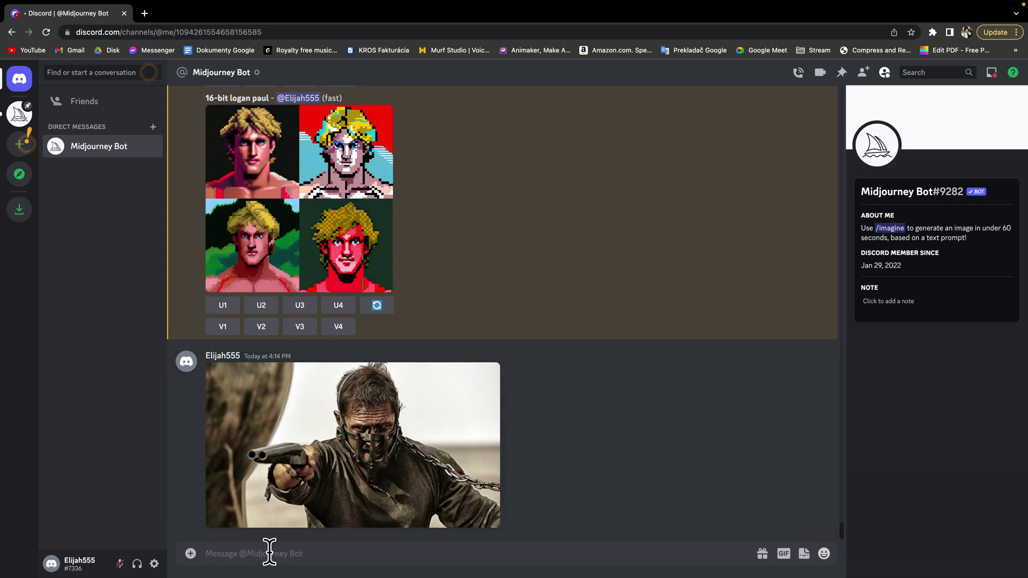
Step: Copy the link address of the sent Mad Max image and close its preview
click(423, 441)
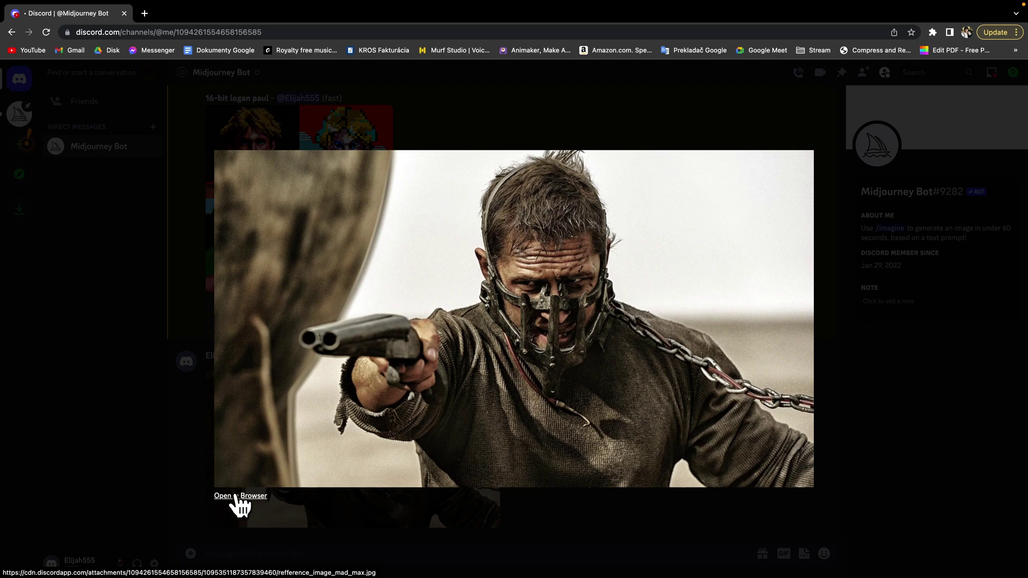
right_click(243, 493)
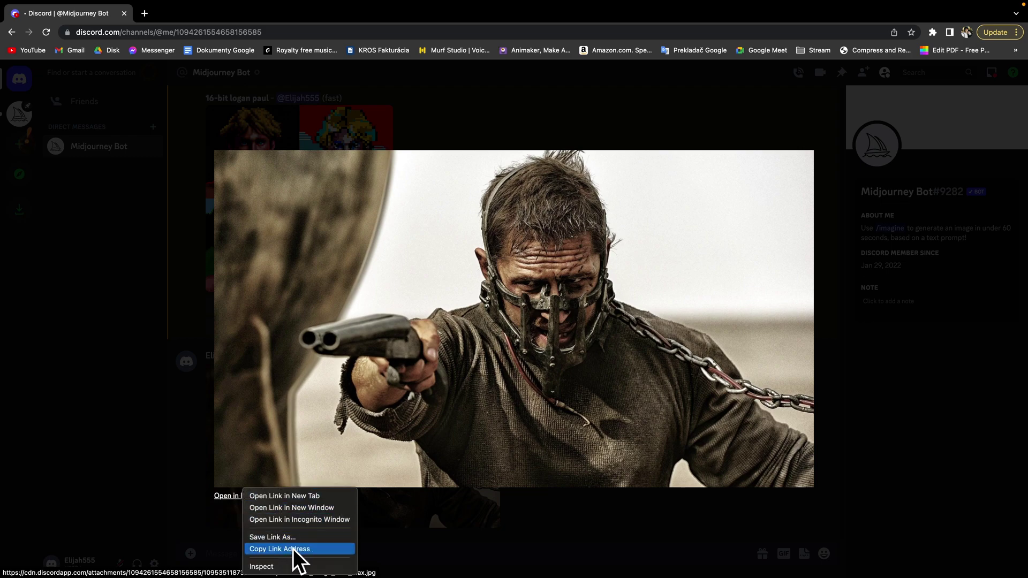
click(318, 550)
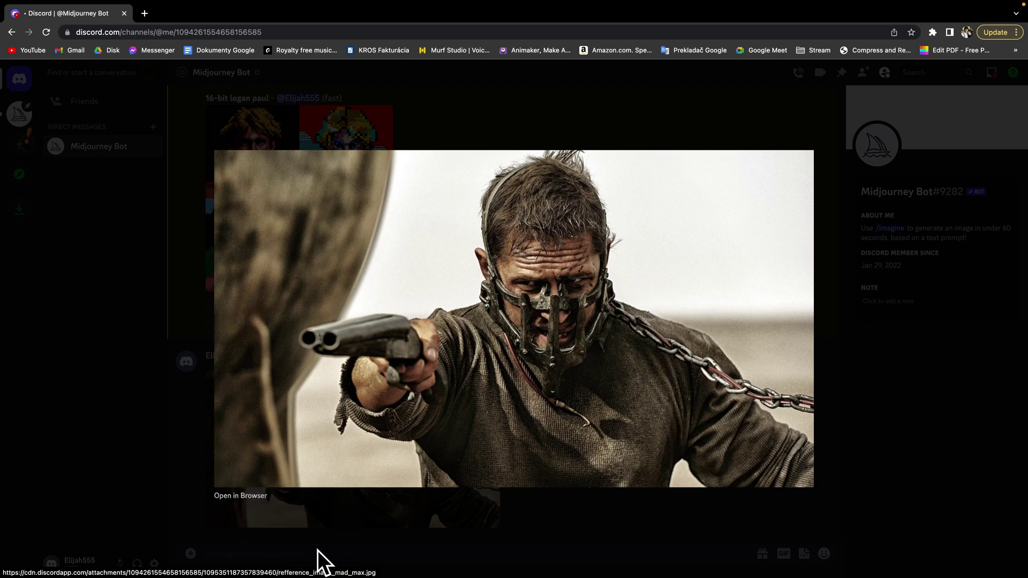
click(143, 434)
text(/)
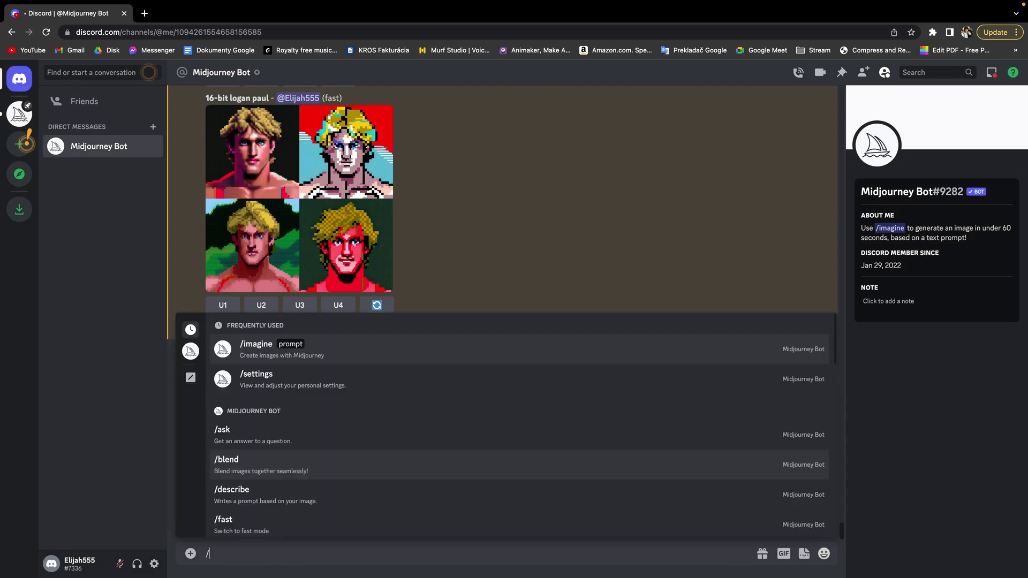
text(imagin)
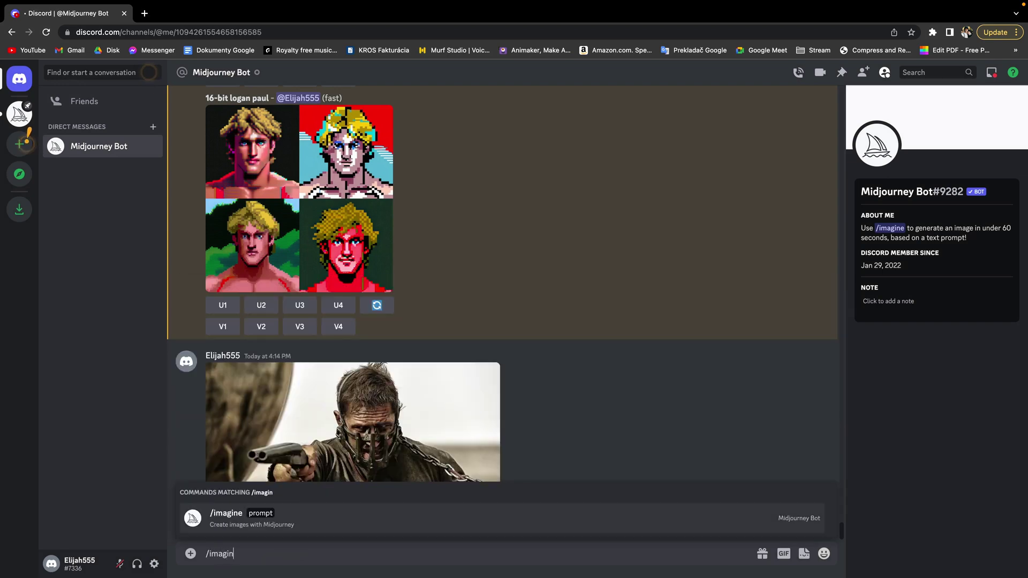
text(e)
Step: Run /imagine with the pasted image link plus 'ultra realistic desert apocalyptic style'
key(Tab)
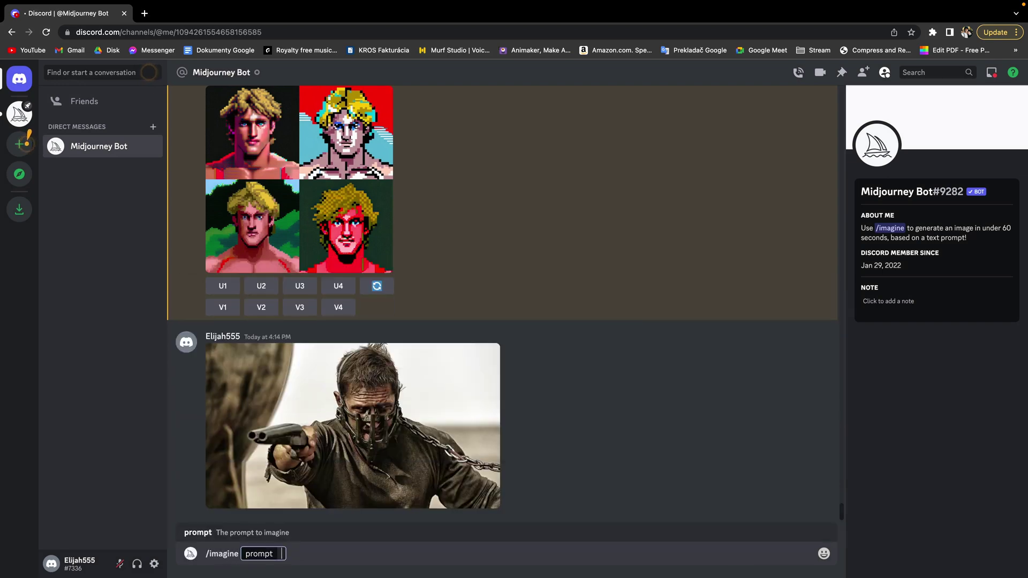
key(ctrl+v)
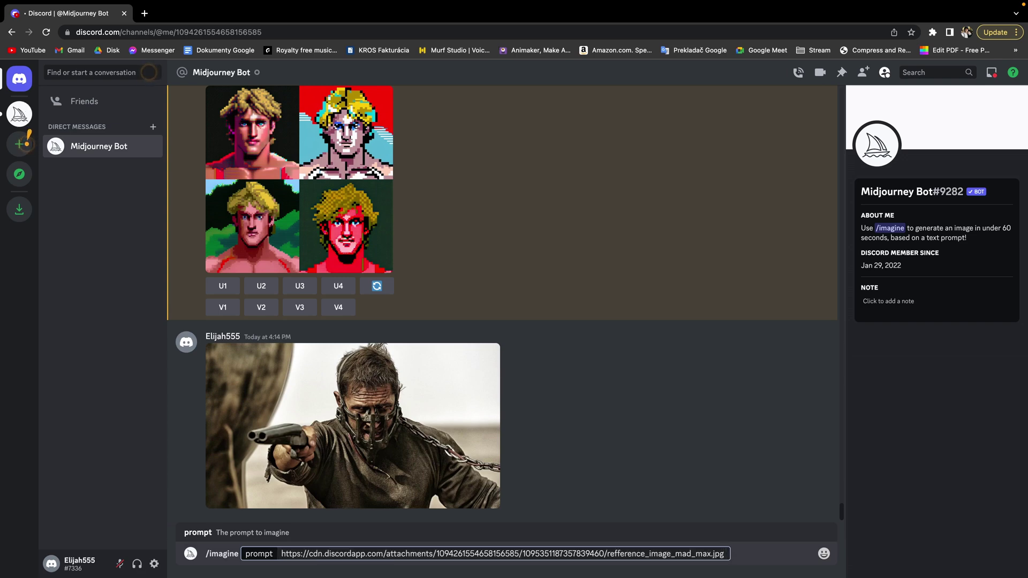
text(ultra realistic desert apocalyptic style)
key(Return)
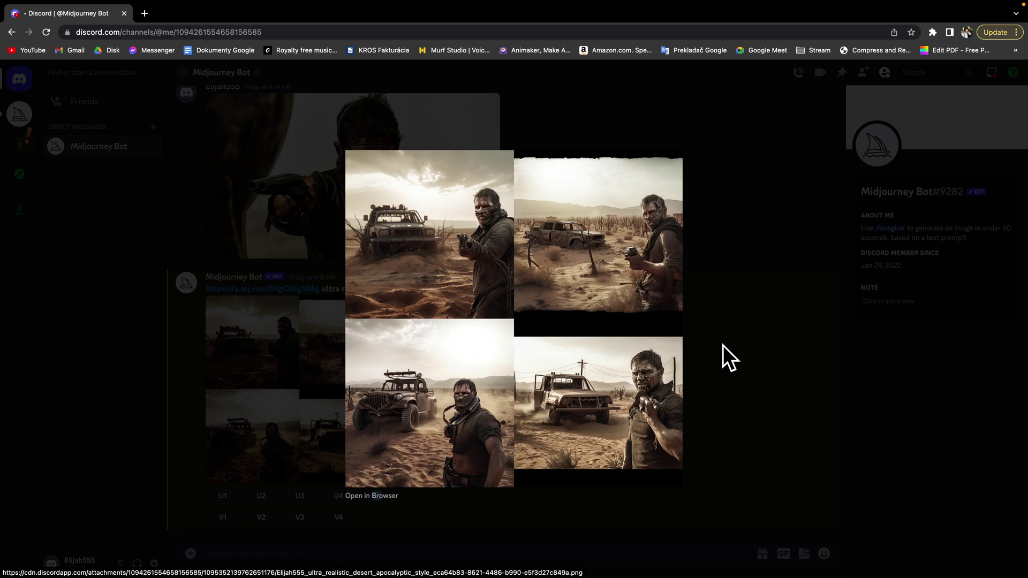
Step: Upscale the third desert apocalyptic image with U3, closing the image previews
click(765, 317)
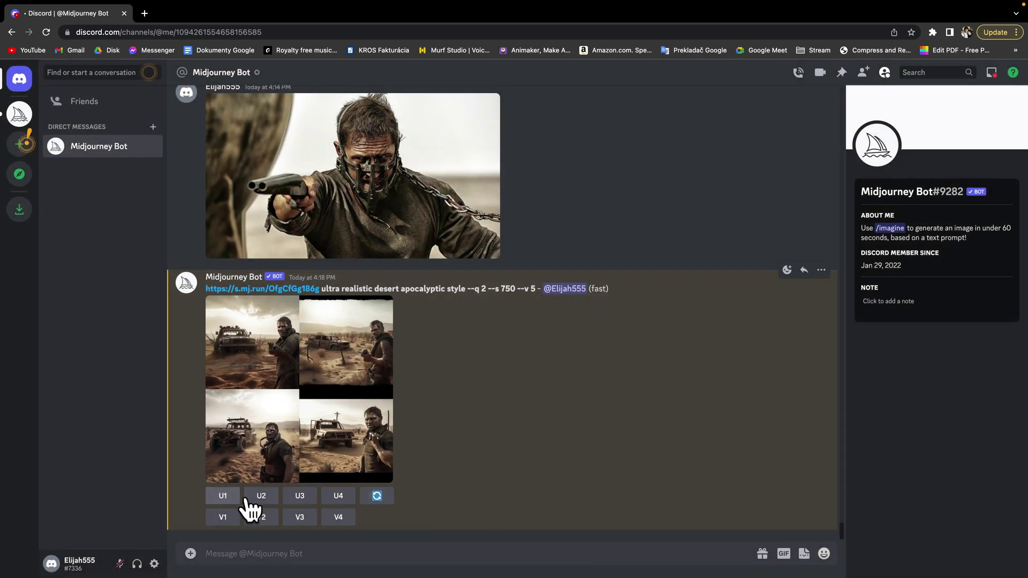
click(292, 500)
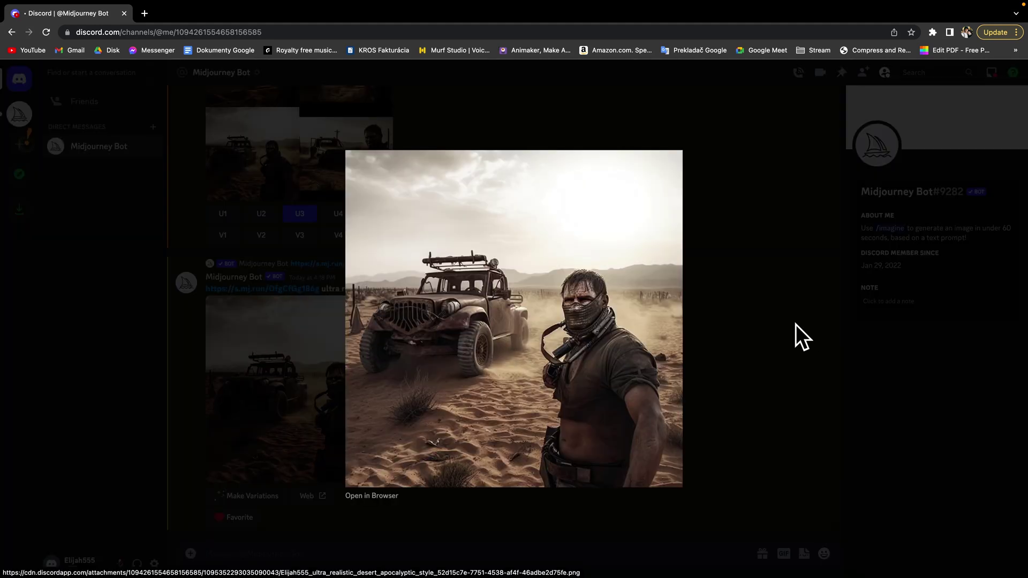
click(793, 325)
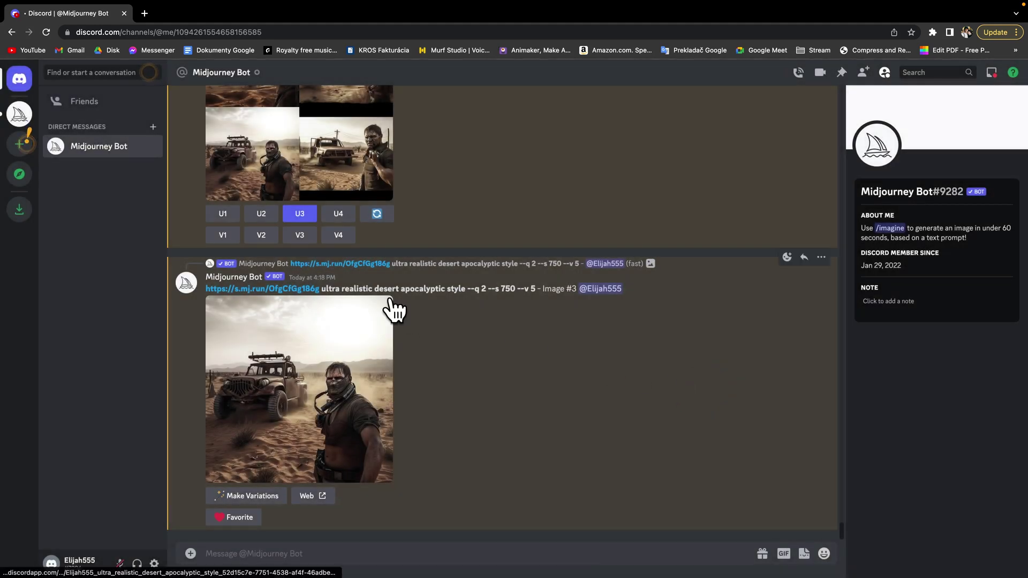